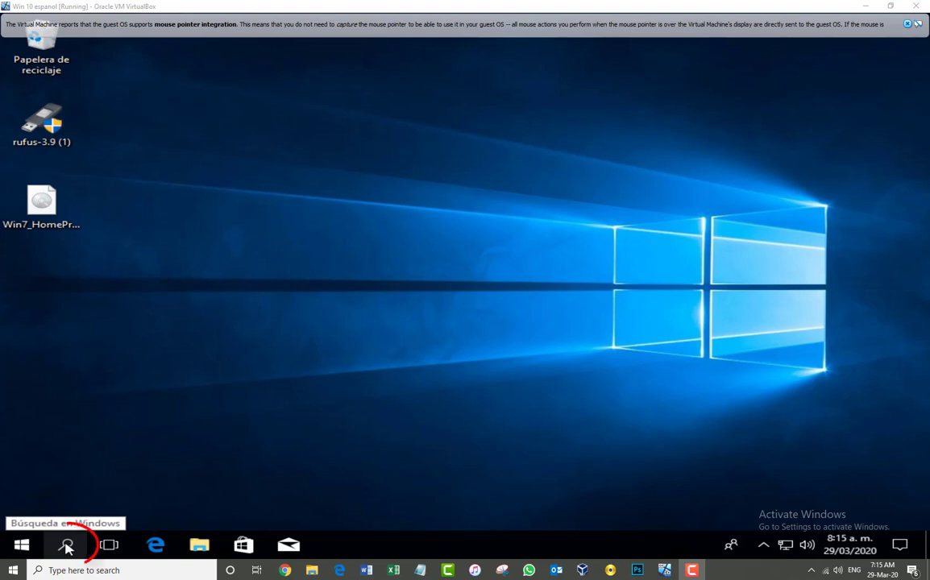
Search Windows for "restab", open the reset-PC recovery settings, and restart through advanced startup to the advanced troubleshooting options
click(66, 545)
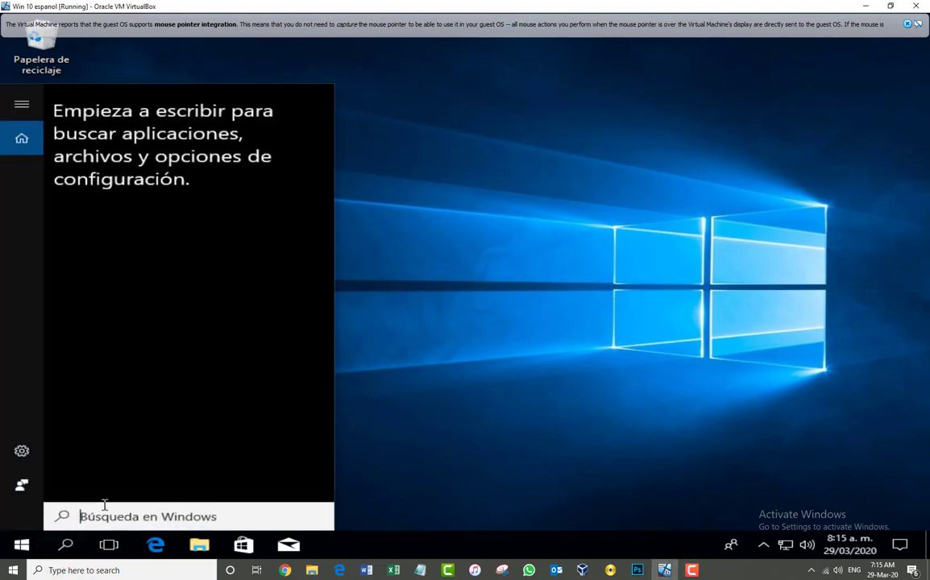
text(restab)
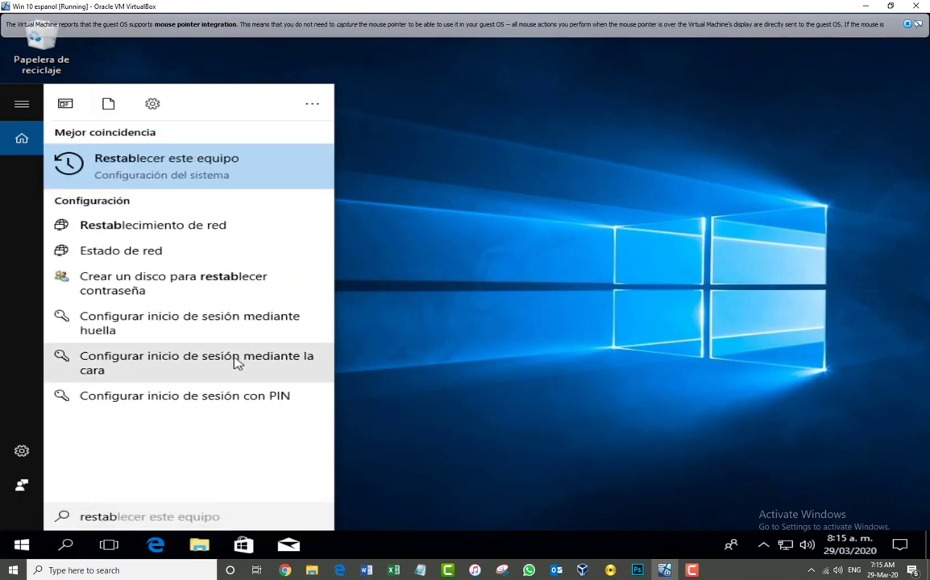
click(194, 175)
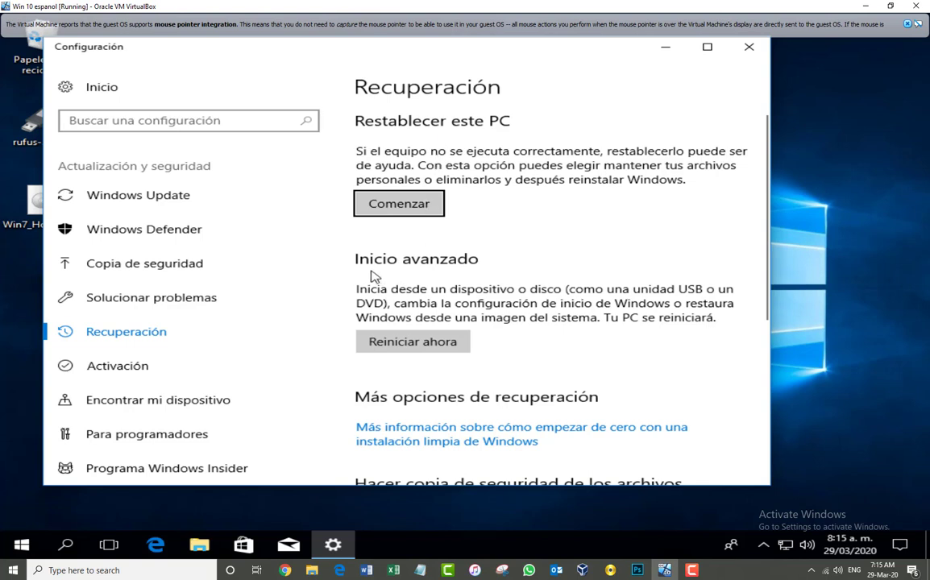
click(431, 348)
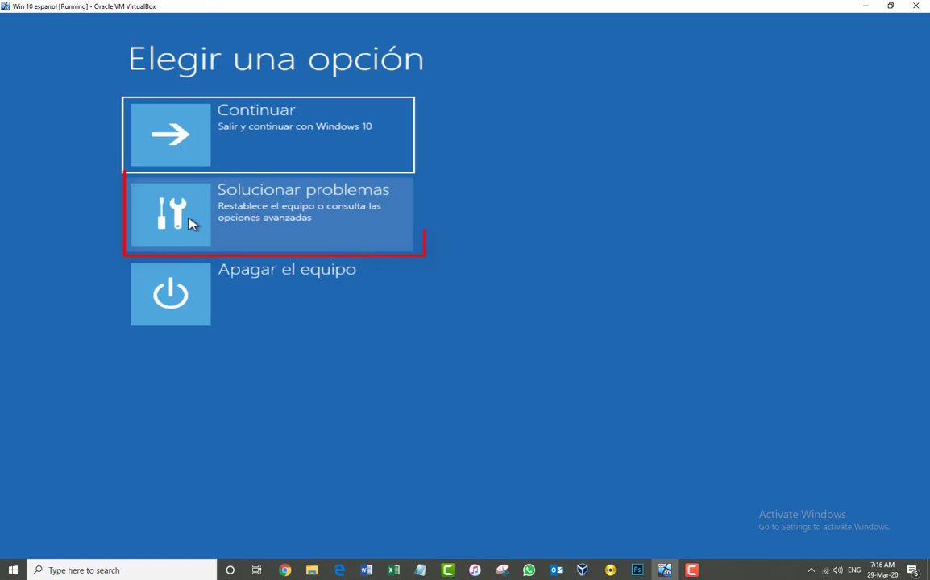
click(190, 223)
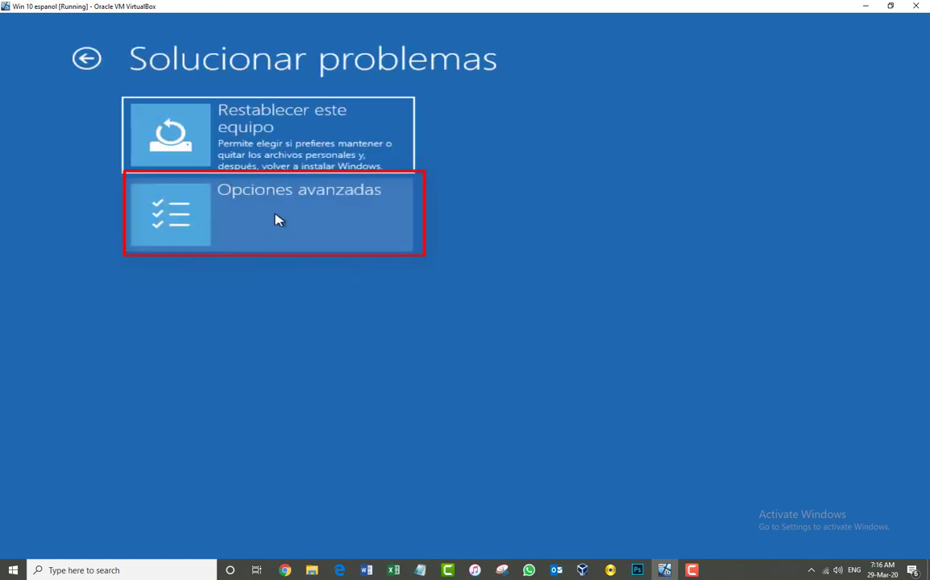
click(214, 227)
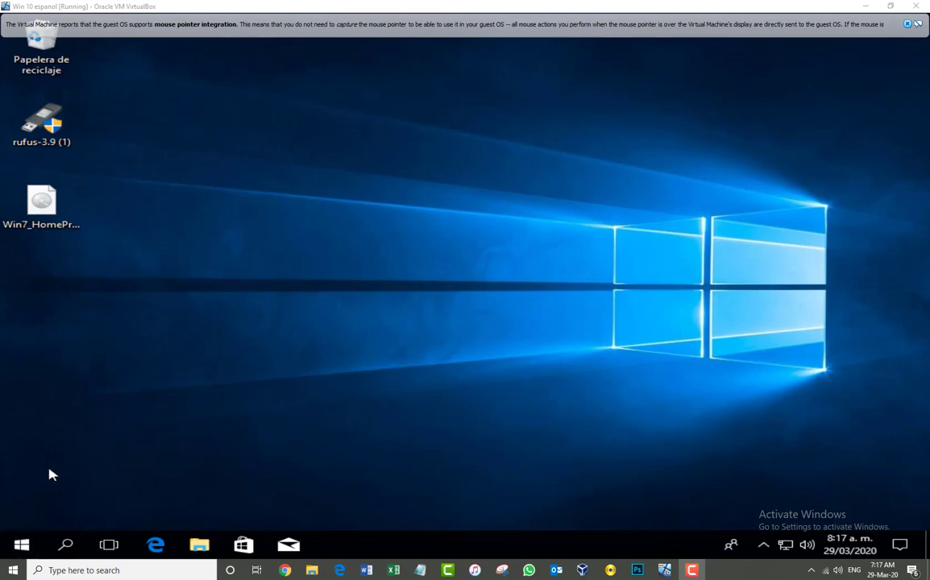
Restart Windows from its power options directly into the recovery environment and open the advanced troubleshooting options
click(21, 545)
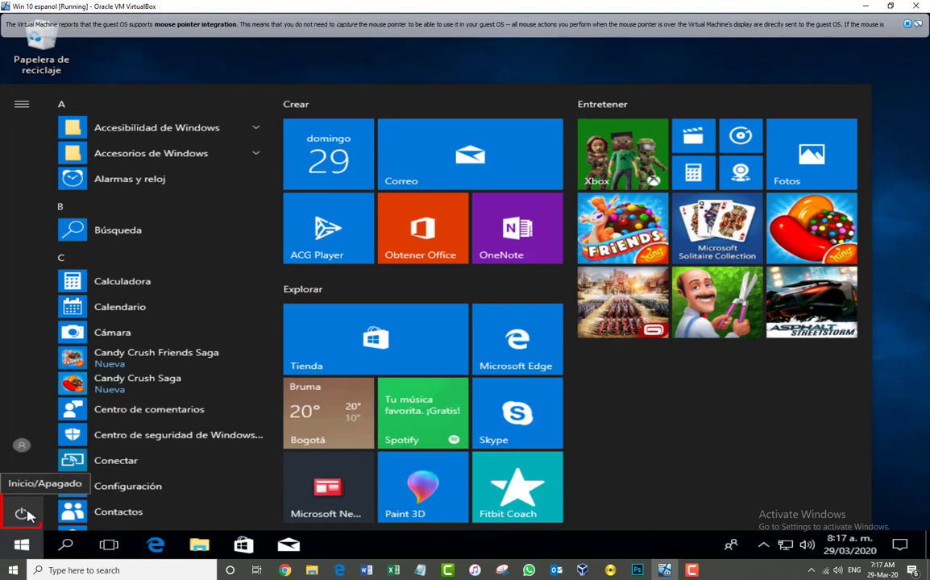
click(21, 512)
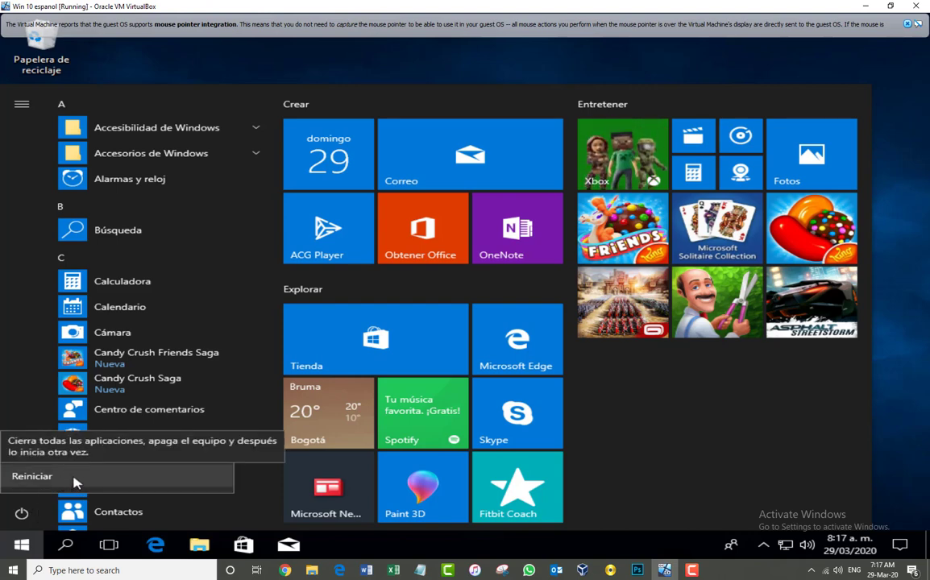
key(shift)
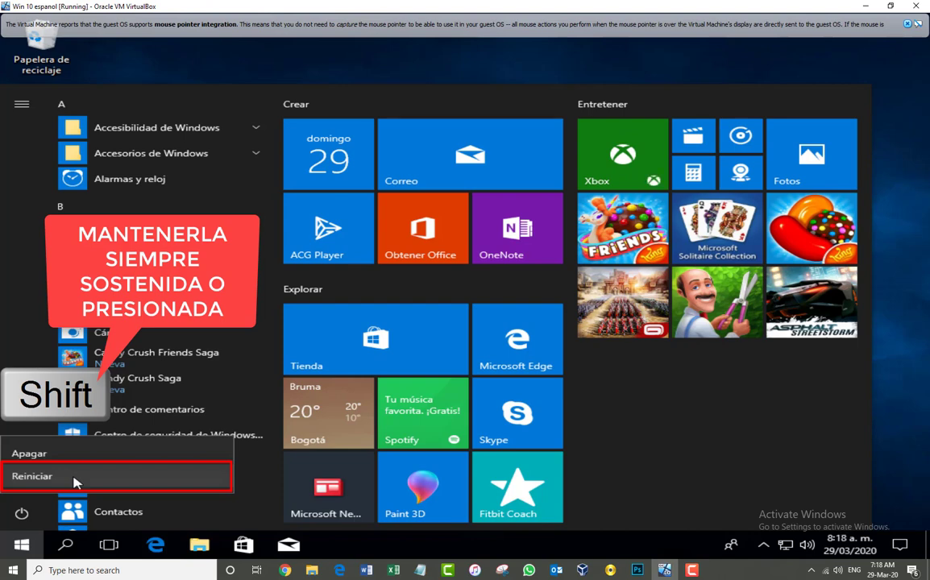
shift+click(73, 480)
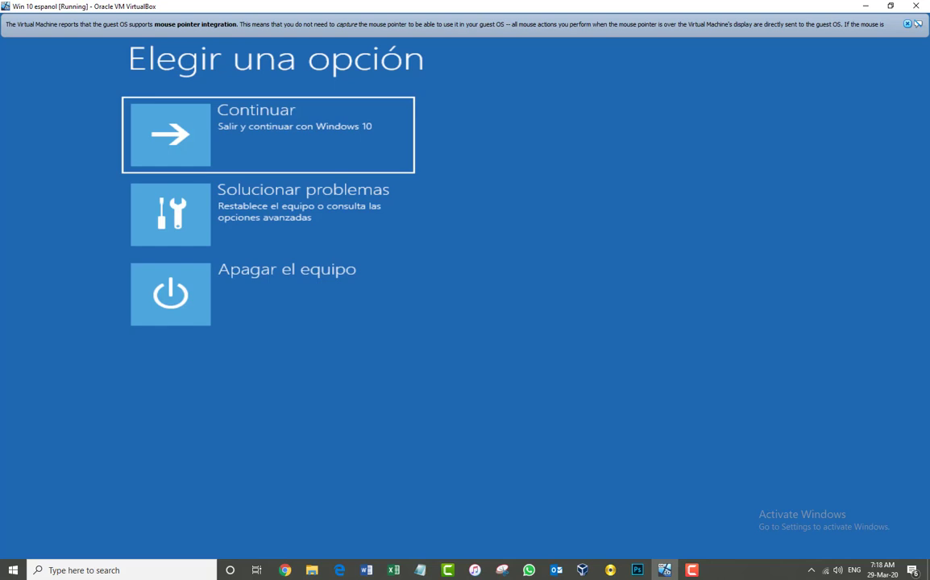
click(290, 220)
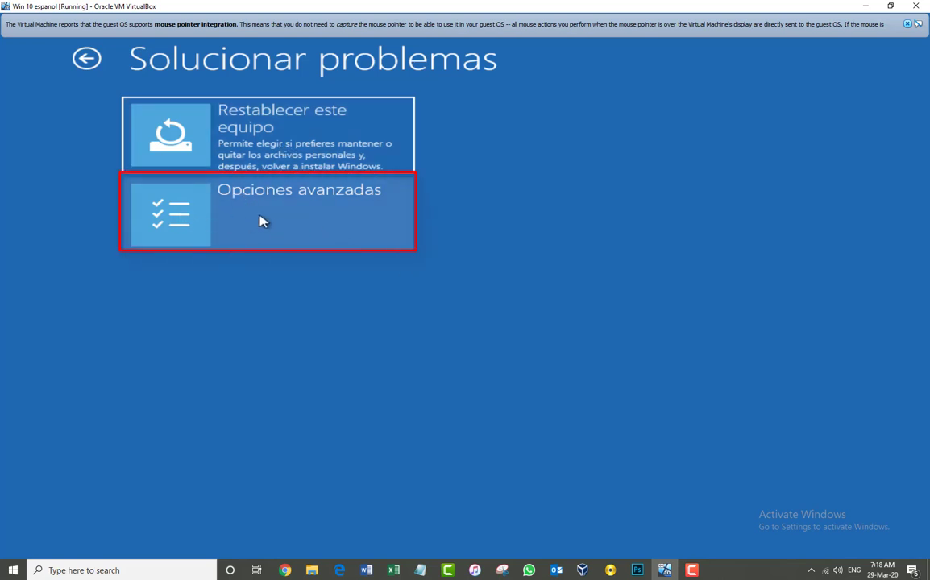
click(190, 214)
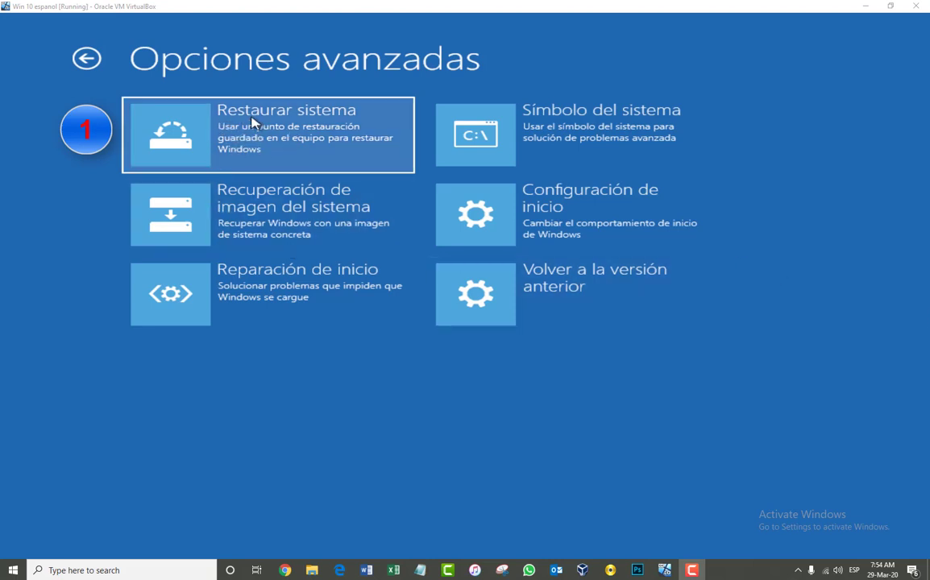
Try to restore the system from a restore point with the listed user account, and cancel the System Restore wizard
click(277, 149)
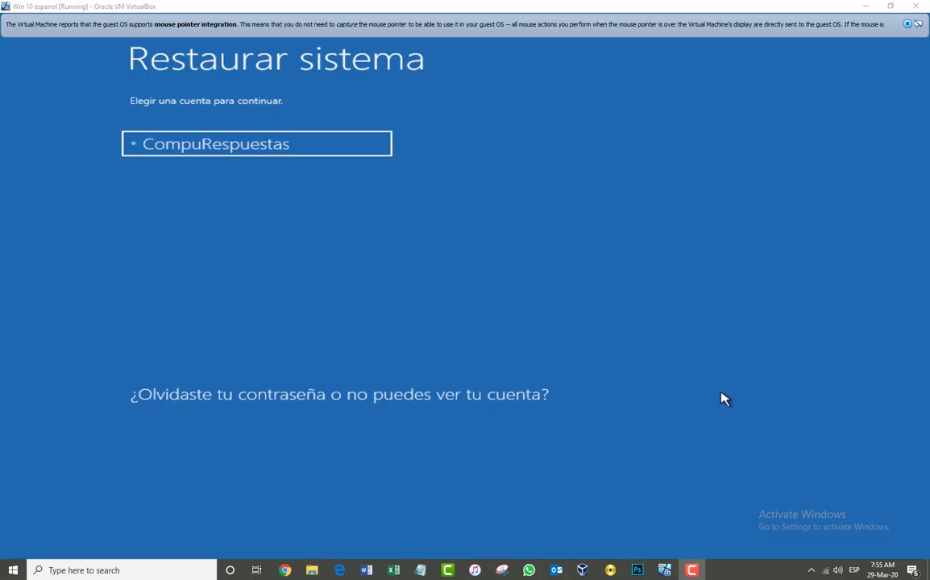
click(237, 145)
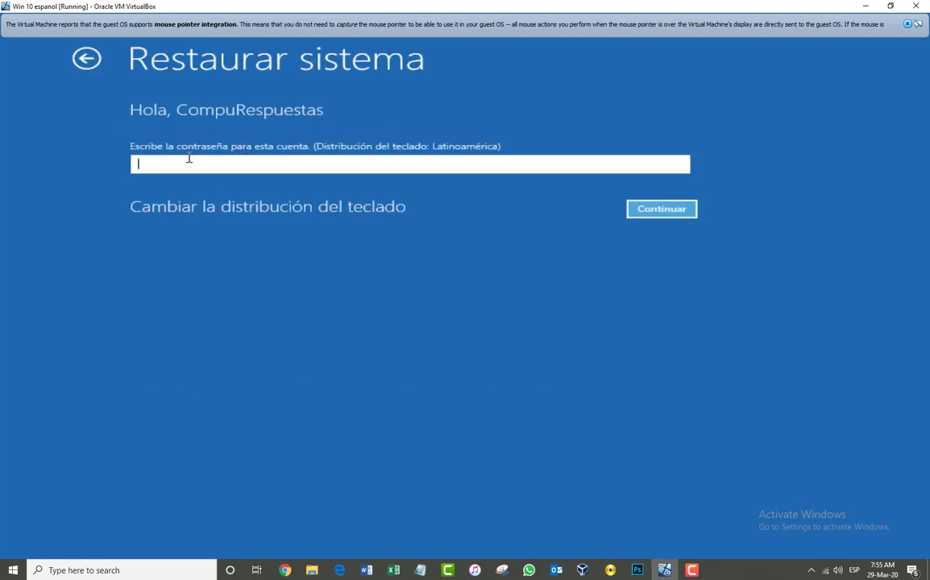
click(656, 214)
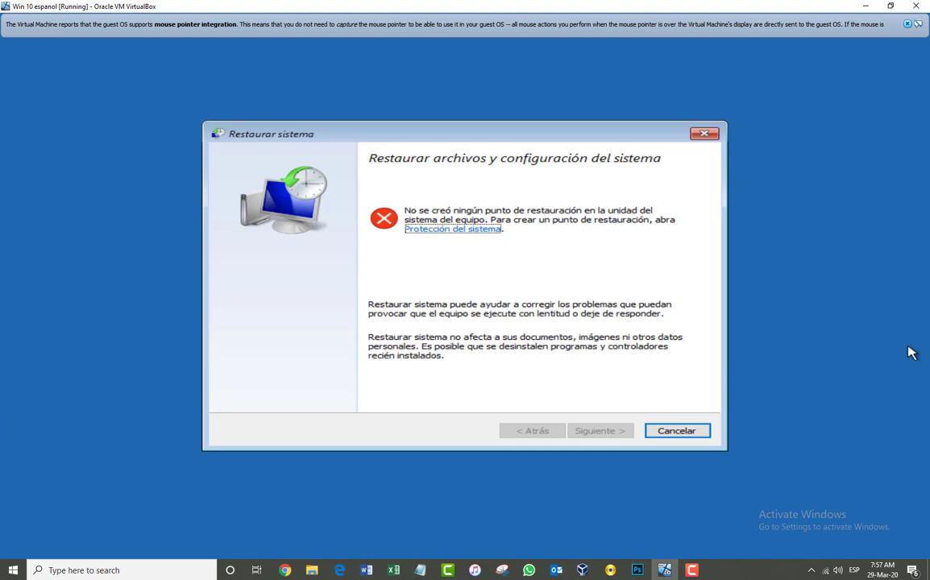
key(F10)
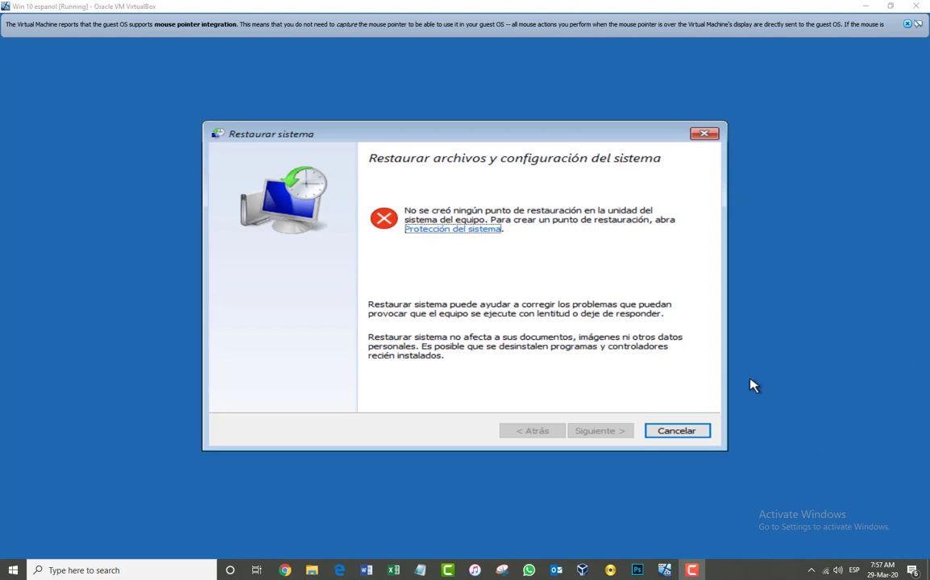
click(677, 431)
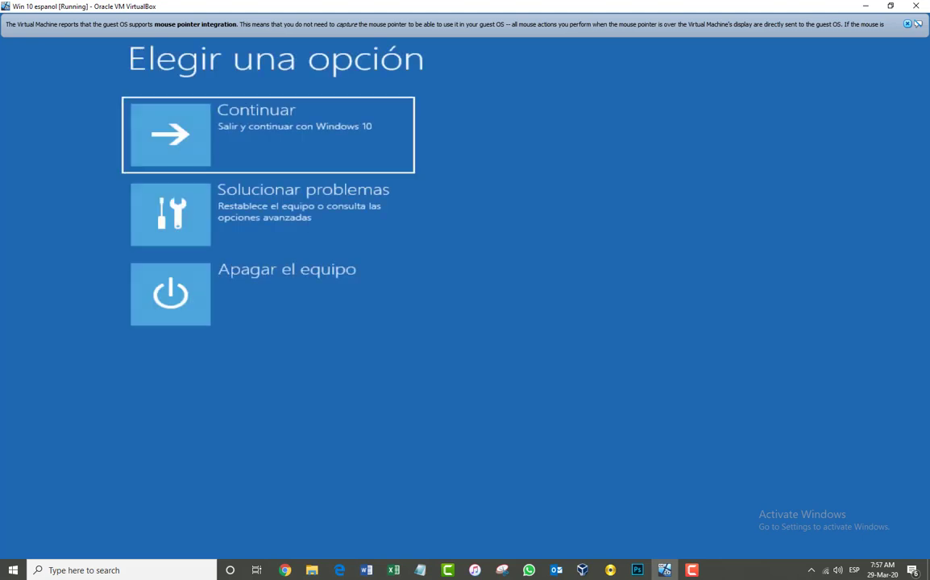
Try System Image Recovery with a manually selected system image from the advanced options, and cancel at the backup location list
click(285, 212)
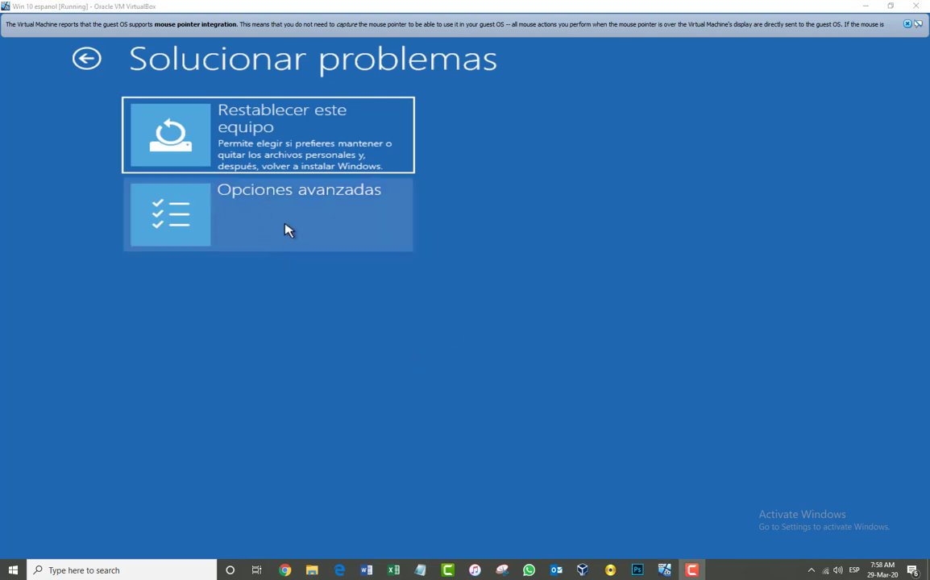
click(258, 223)
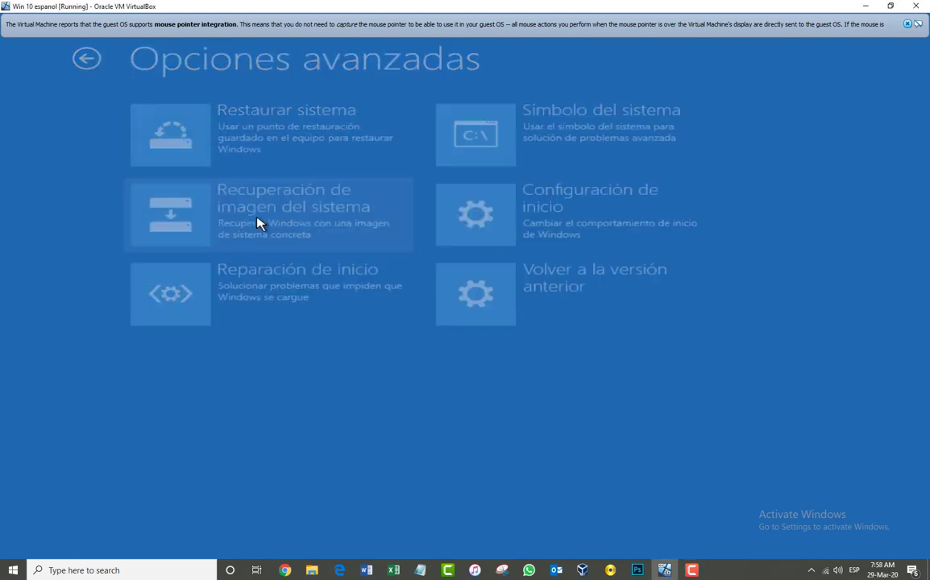
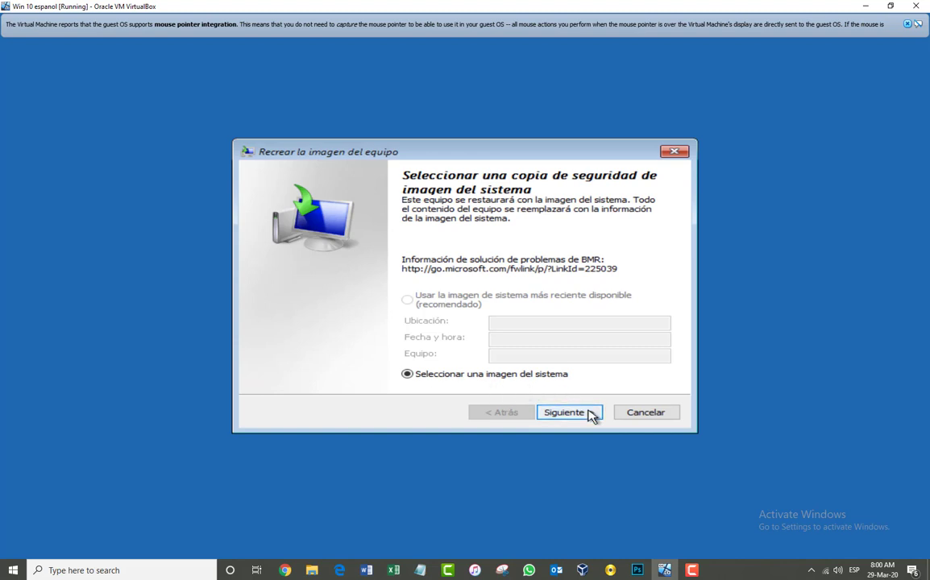
click(591, 416)
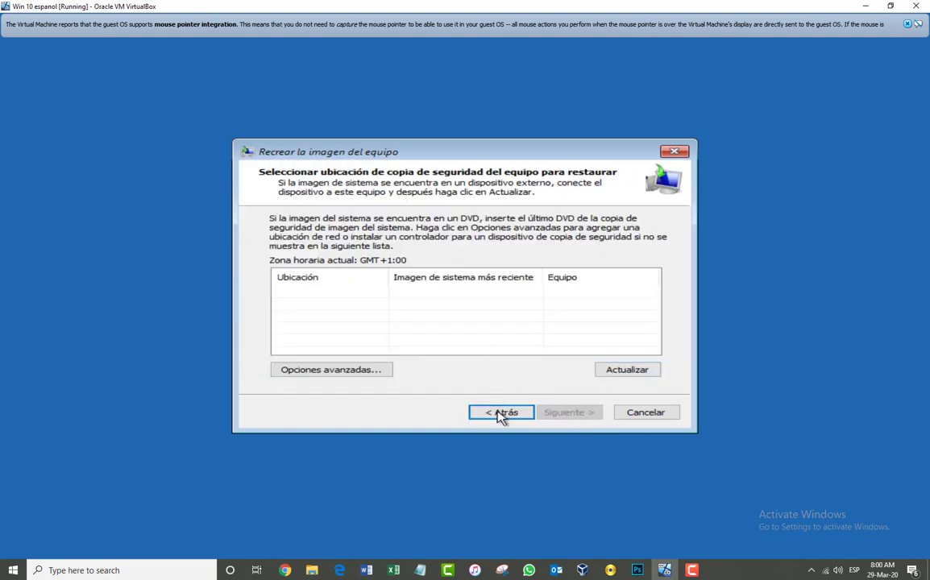
click(638, 416)
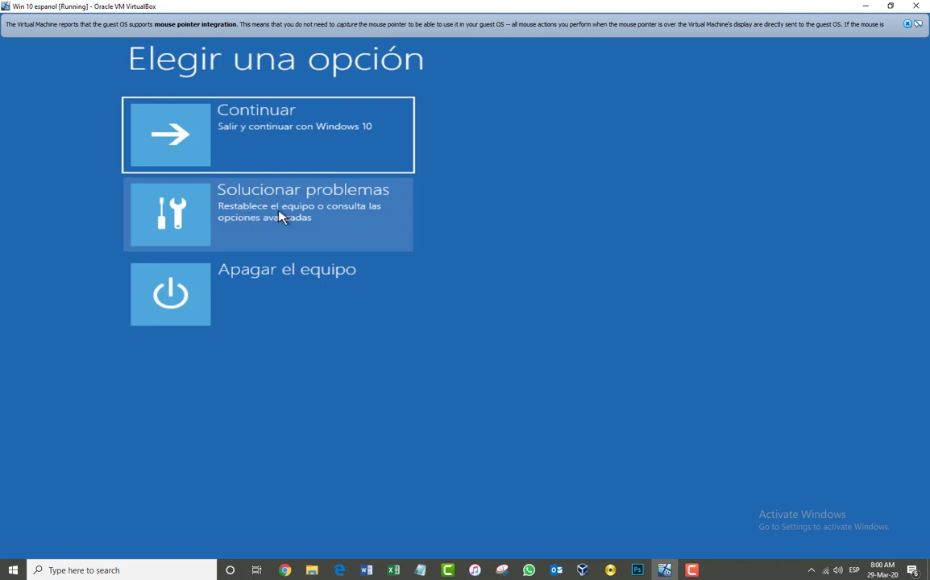
Run Startup Repair from the advanced troubleshooting options and return to the recovery choices
click(280, 215)
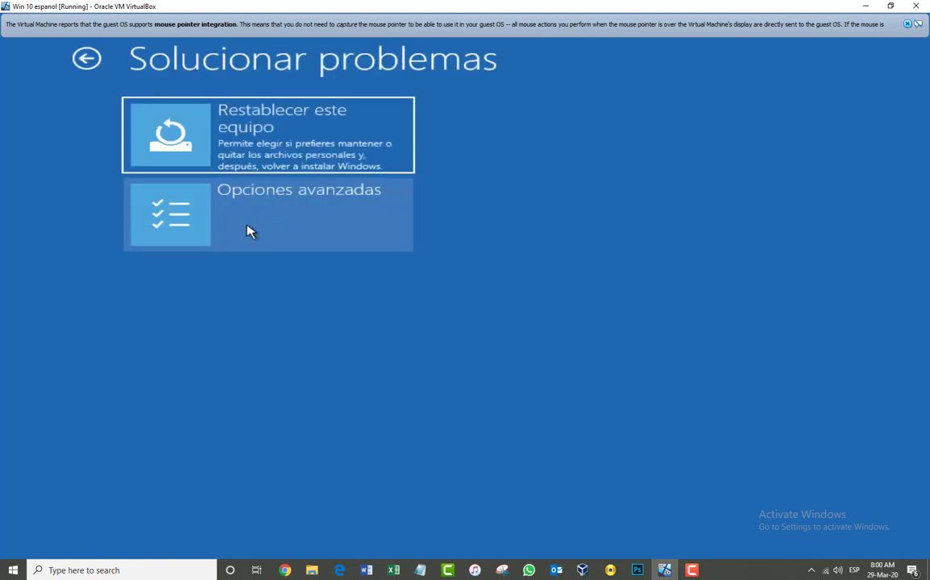
click(265, 224)
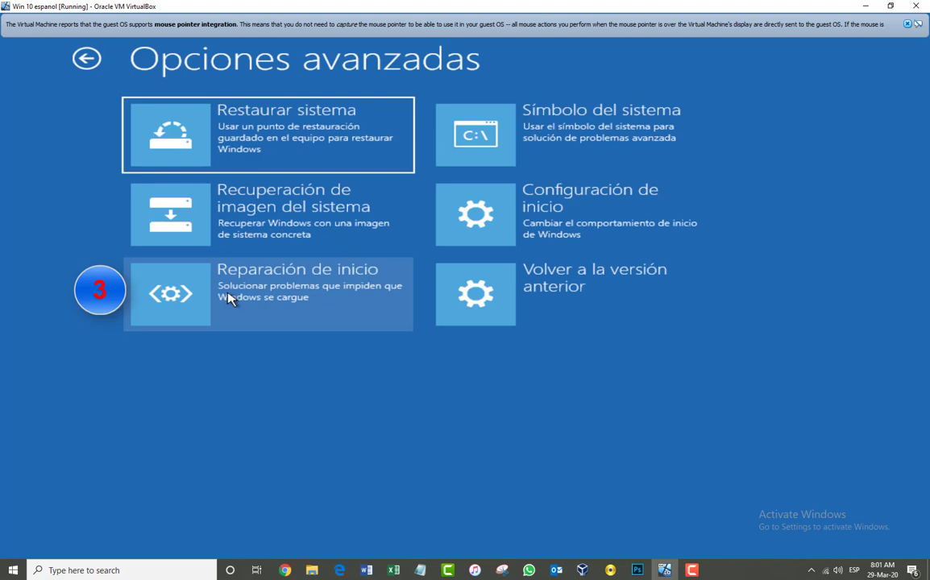
click(216, 308)
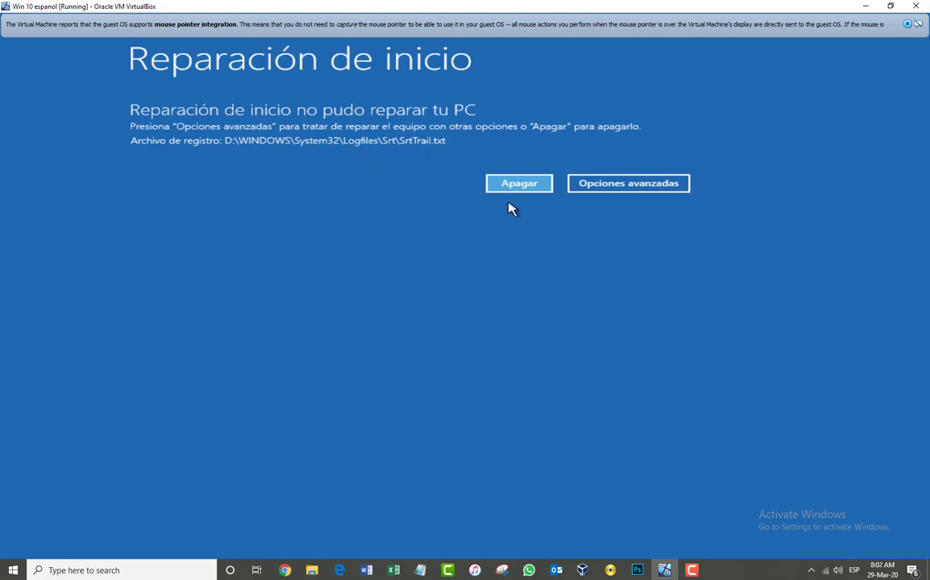
click(645, 186)
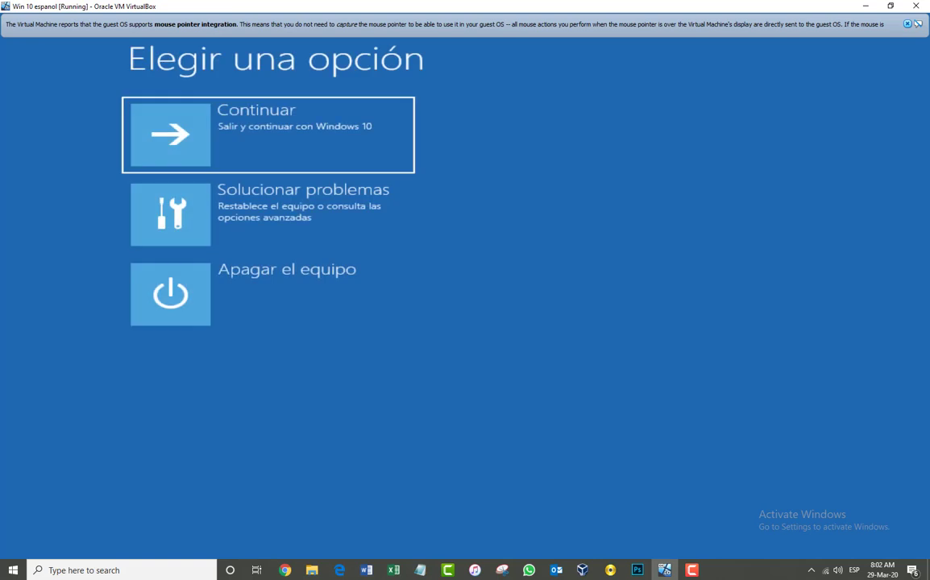
Open the recovery Command Prompt from the advanced troubleshooting options
click(330, 230)
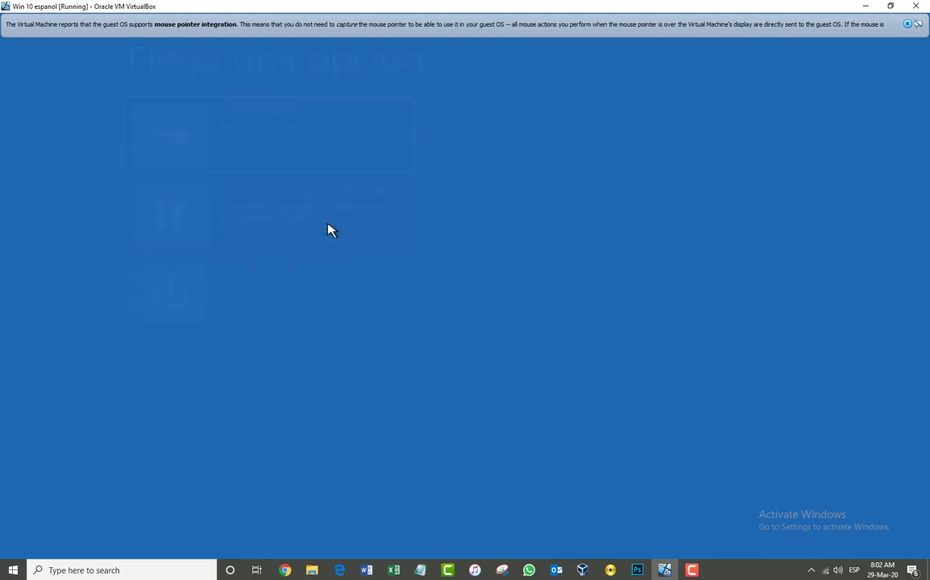
click(236, 218)
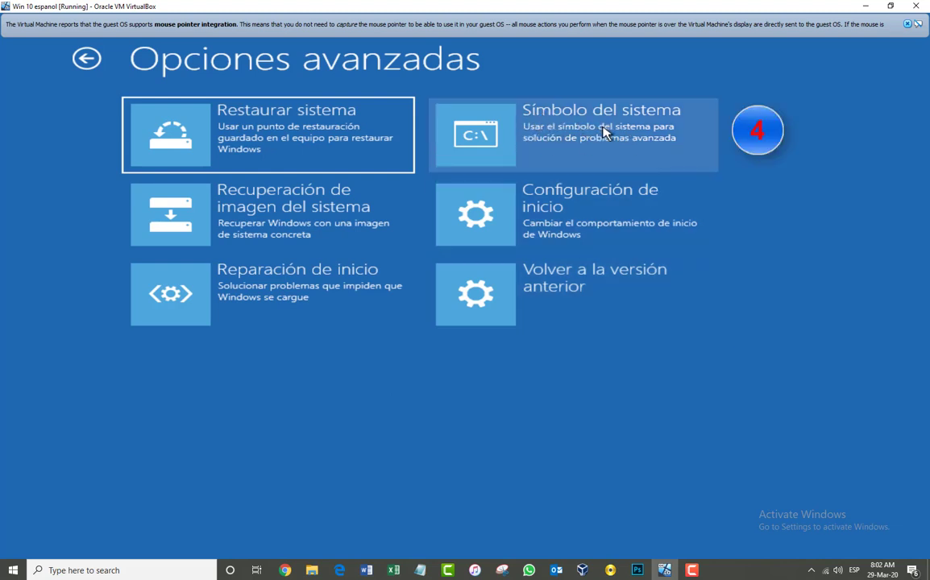
click(583, 141)
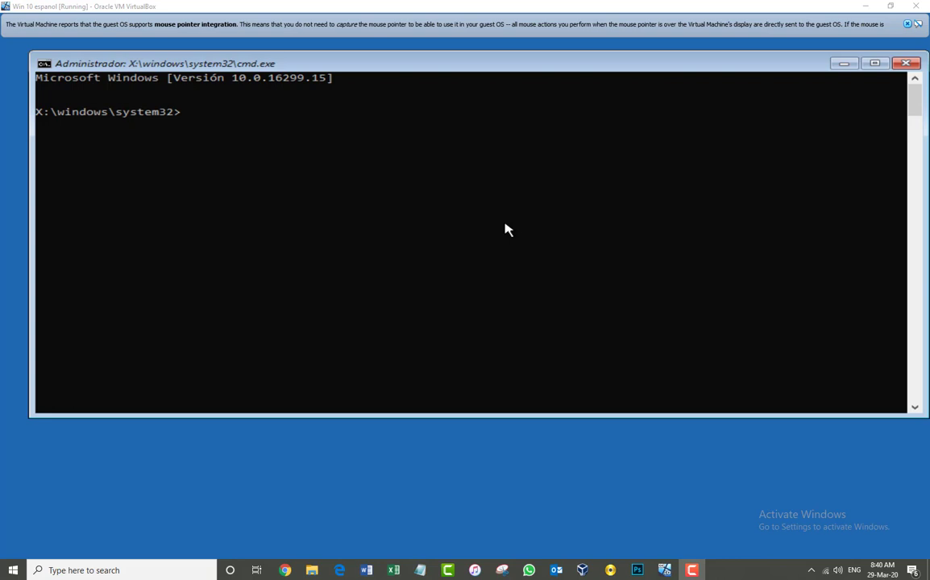
Go up two folder levels with cd.. to the root of drive X:
click(183, 117)
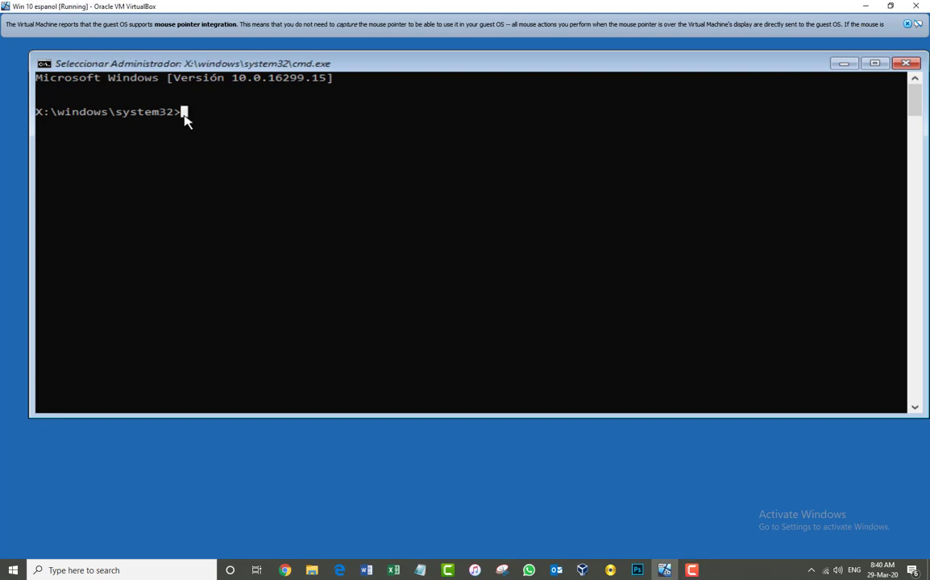
text(cd..)
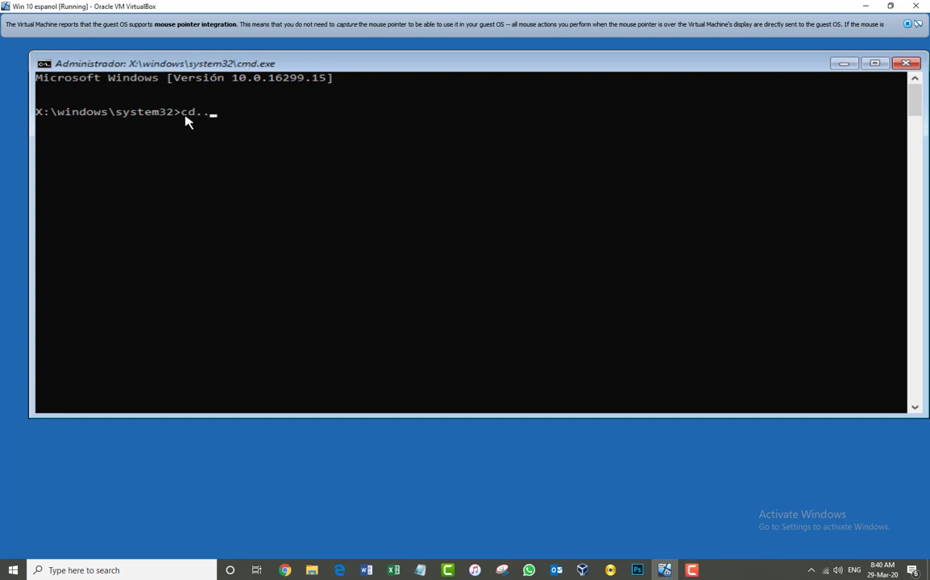
key(Return)
text(cd..)
key(Return)
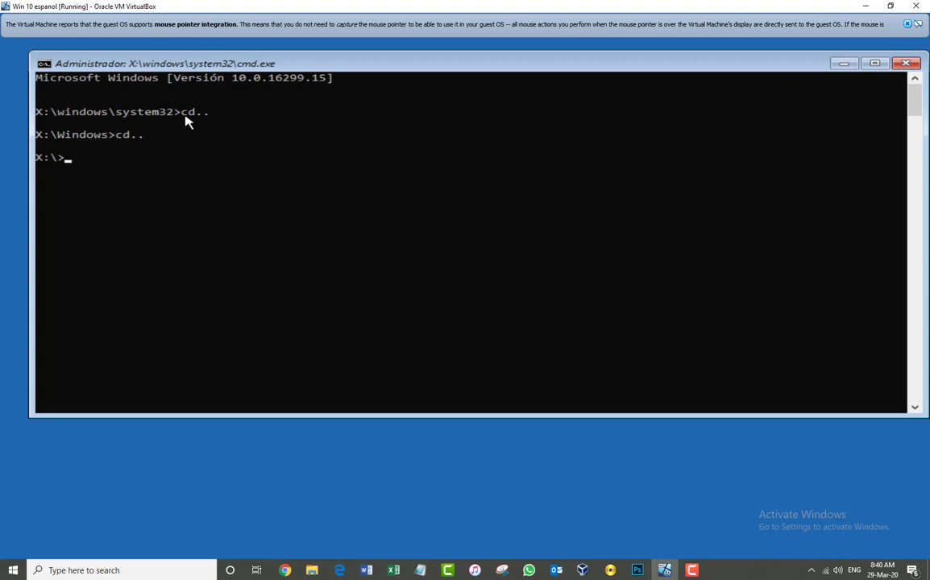
Switch the Command Prompt to drive D: and list its root directory with dir
text(d:)
key(Return)
text(dir)
key(Return)
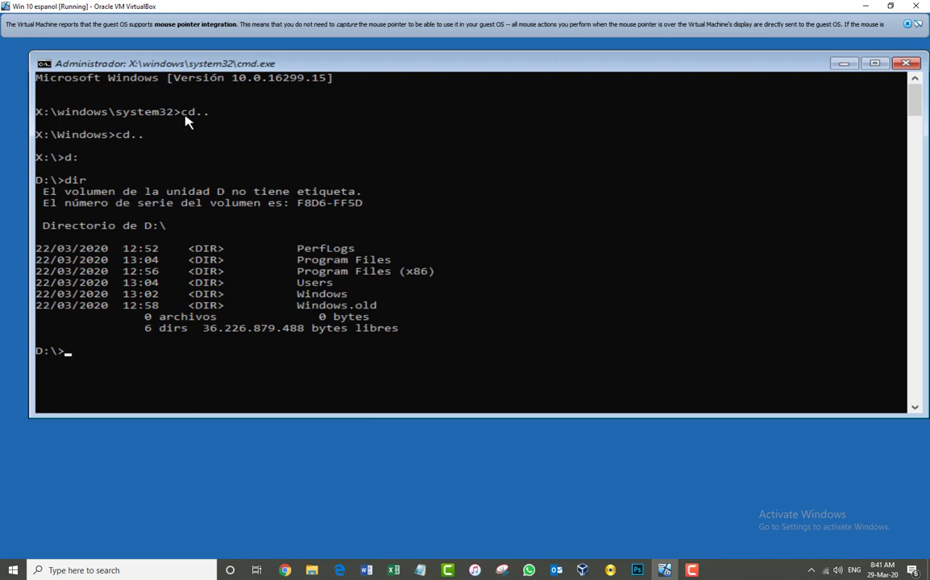
Change into the Windows folder on drive D: and list its contents with dir
text(cd windows)
key(Return)
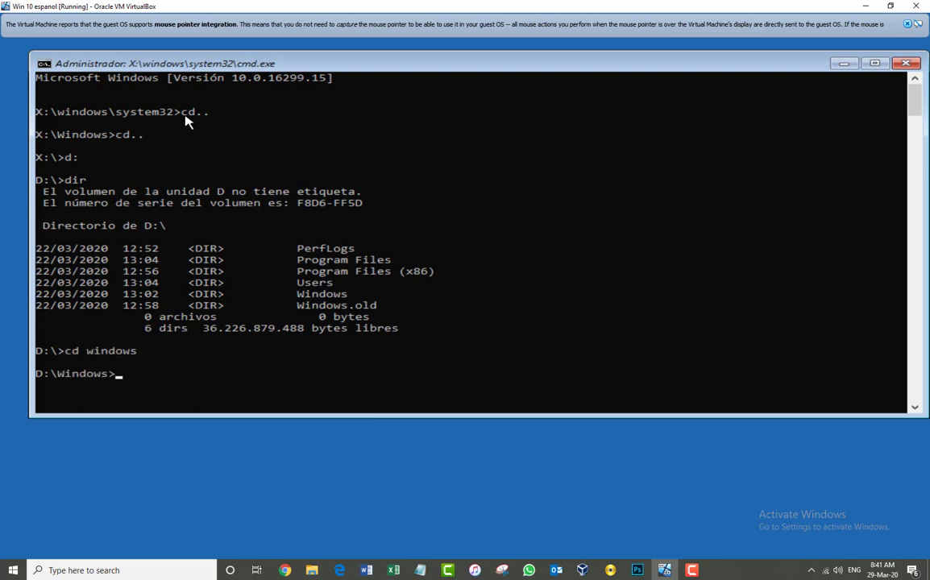
text(dir)
key(Return)
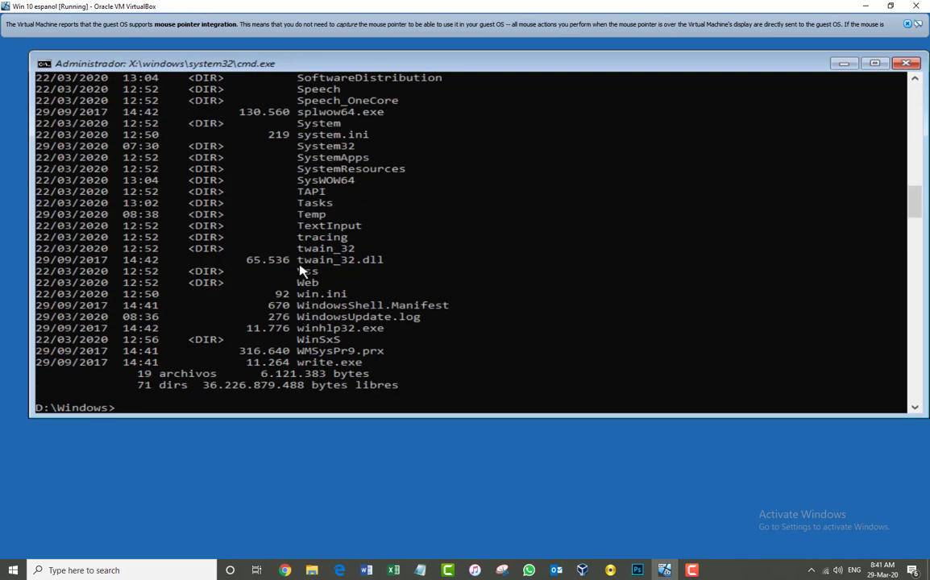
Review the directory listing of the Windows folder on drive D: and close the Command Prompt
scroll(322, 271, up, 5)
scroll(328, 271, up, 9)
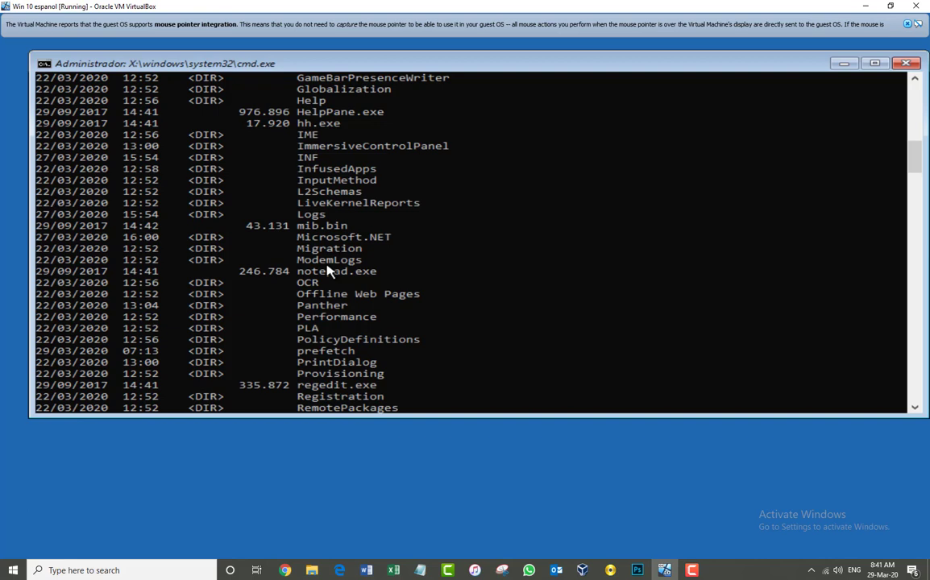
click(911, 67)
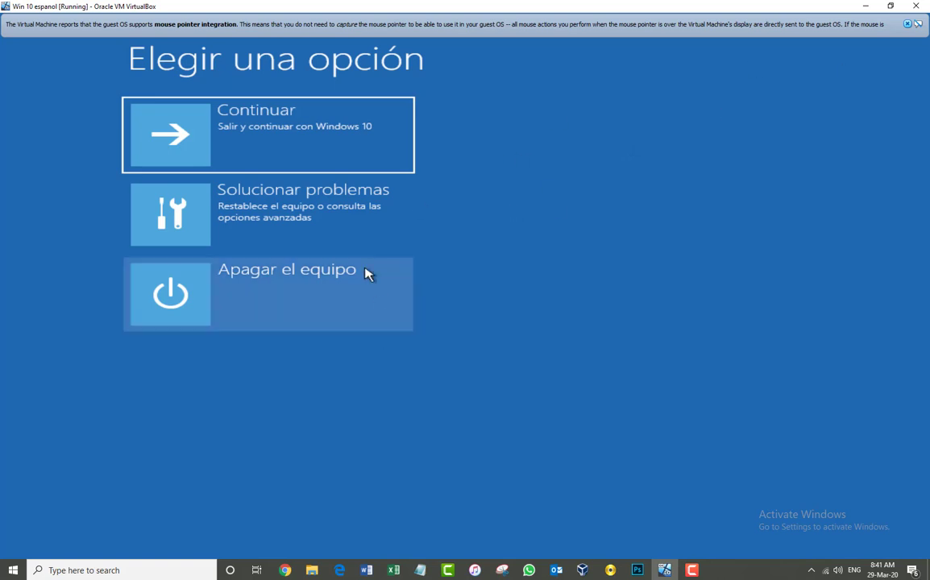
Boot Windows into safe mode (option 4) through Configuración de inicio in the advanced options and dismiss the Sugerencias window
click(311, 218)
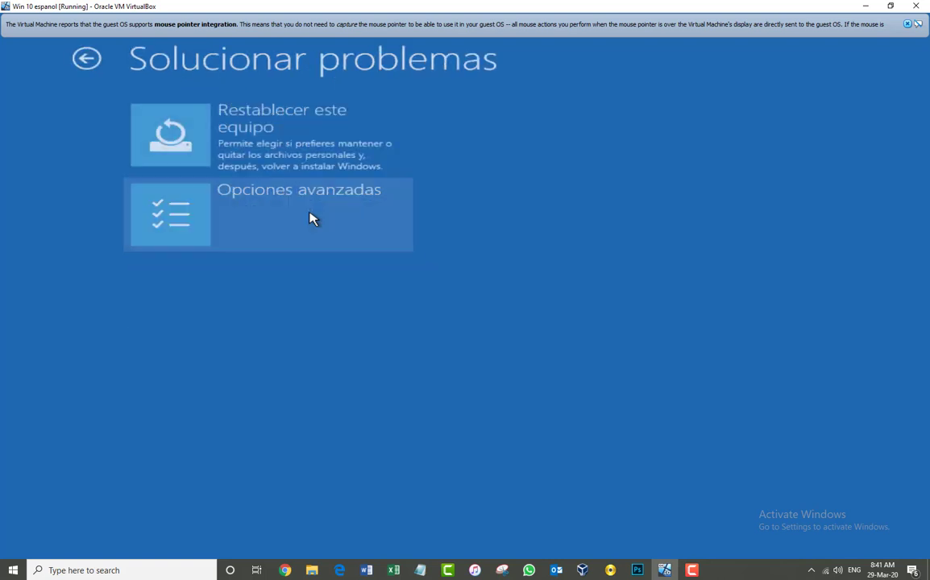
click(303, 211)
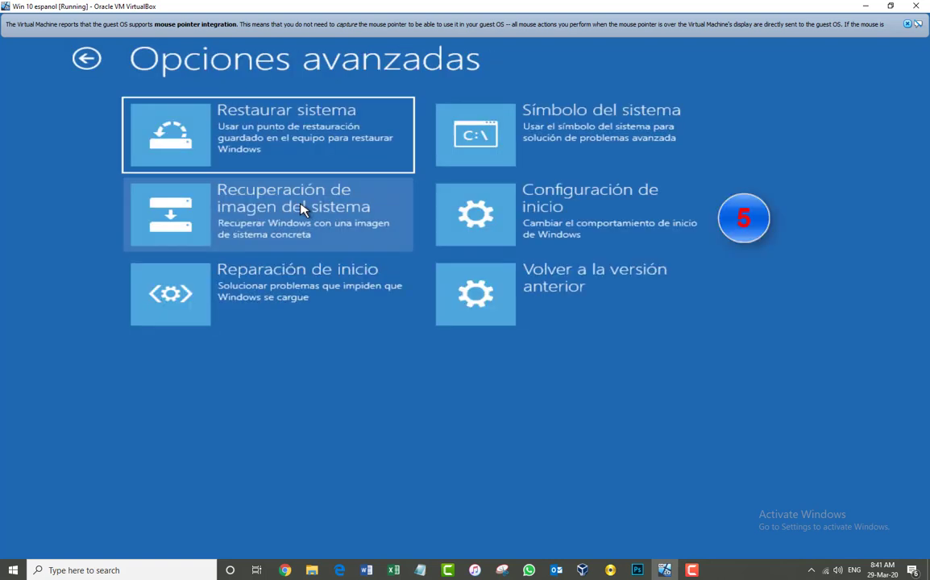
click(597, 229)
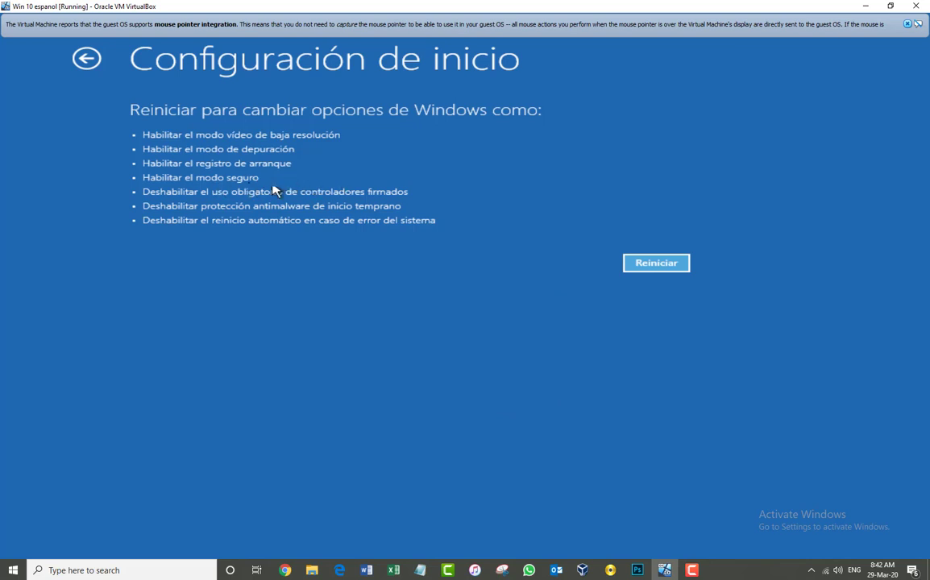
click(671, 266)
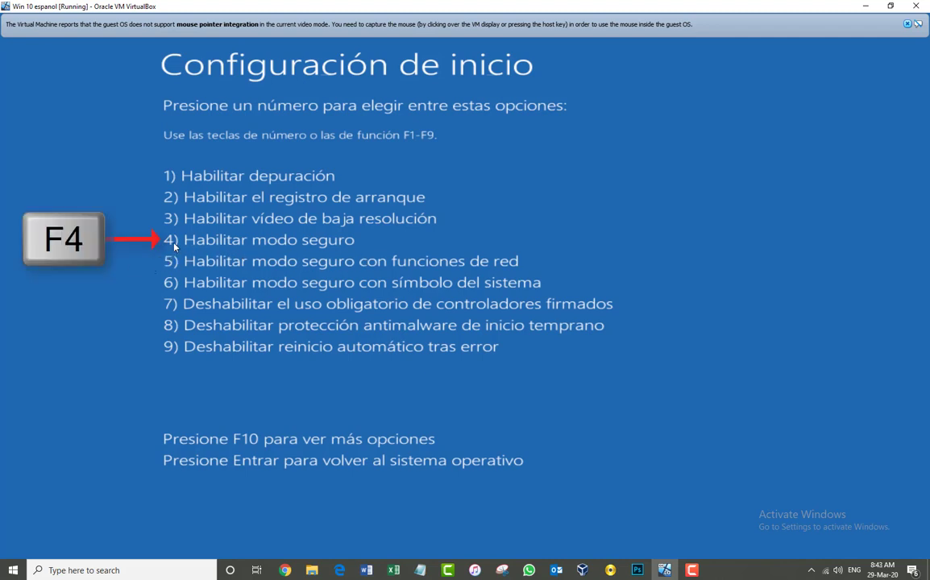
key(F4)
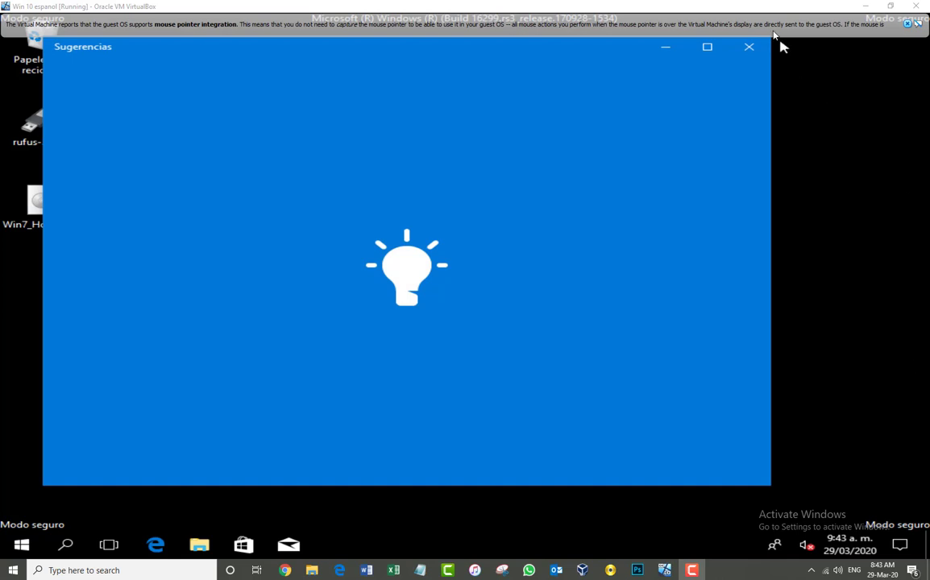
click(754, 48)
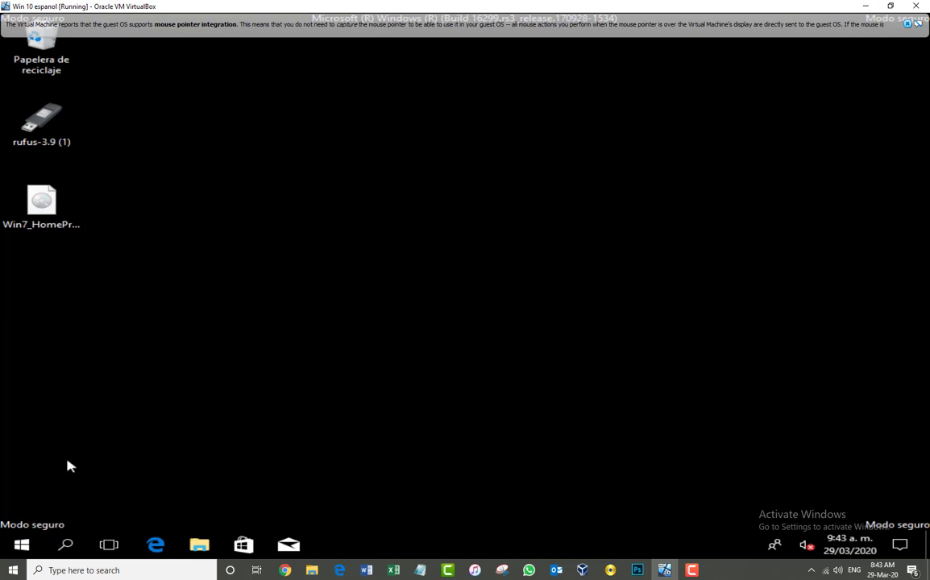
Browse the contents of Disco local (C:) in a maximized File Explorer window, and close the window
click(199, 545)
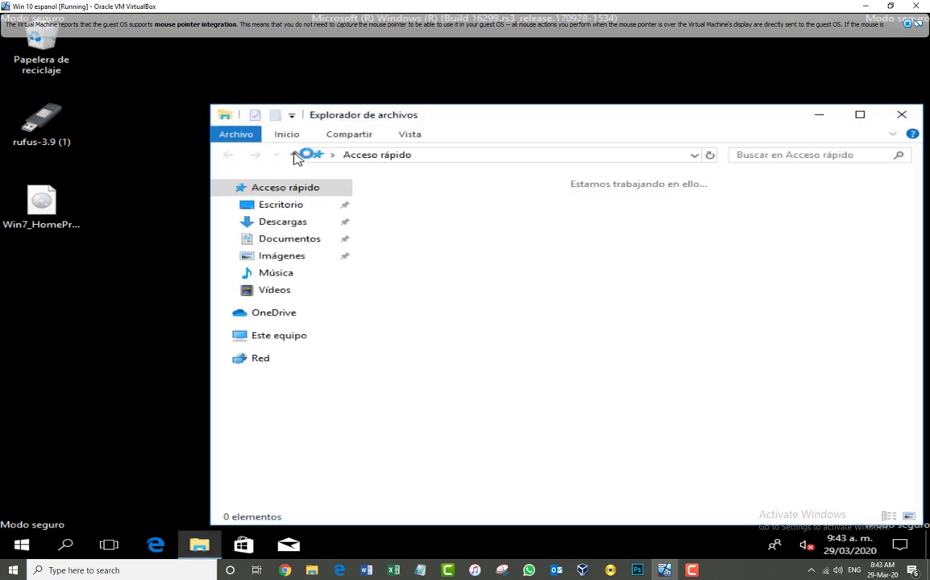
double_click(477, 121)
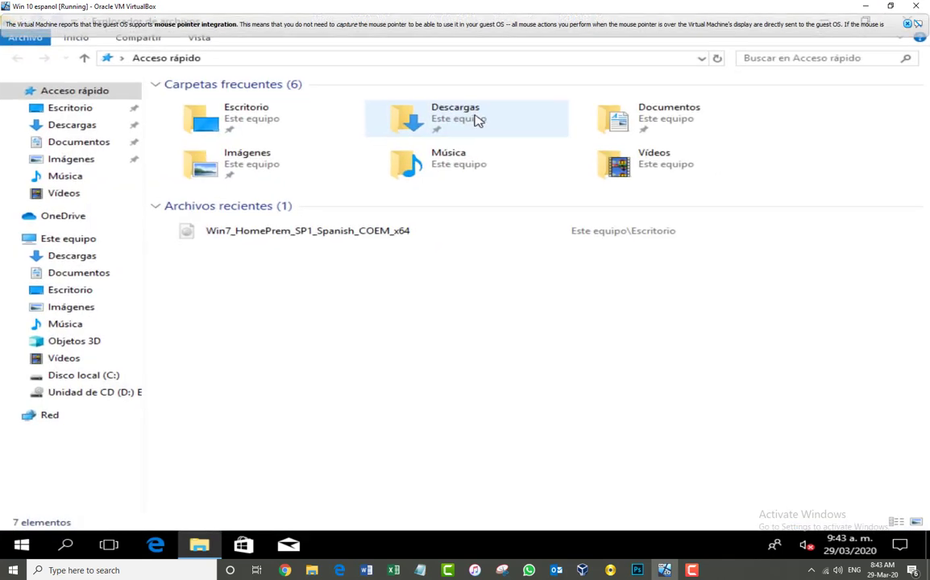
click(66, 376)
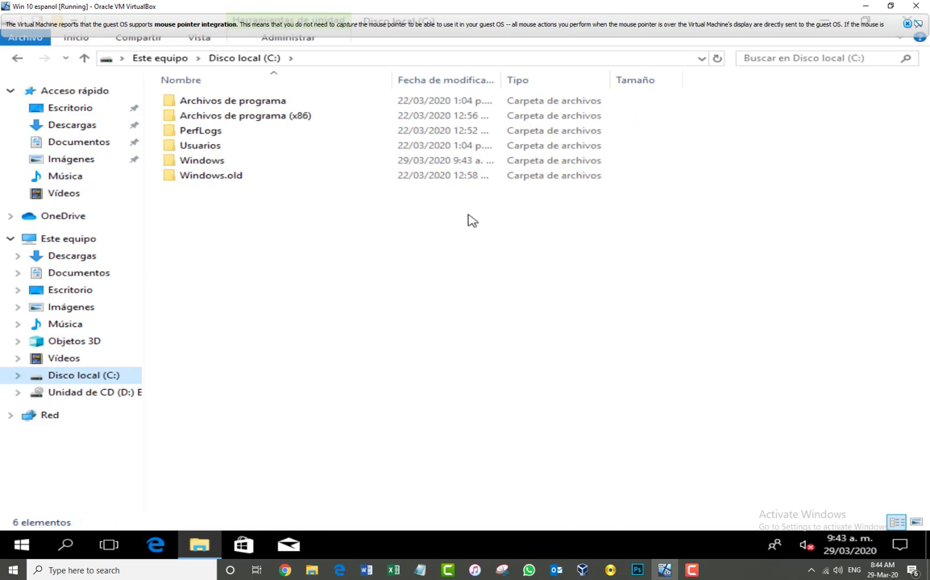
click(906, 23)
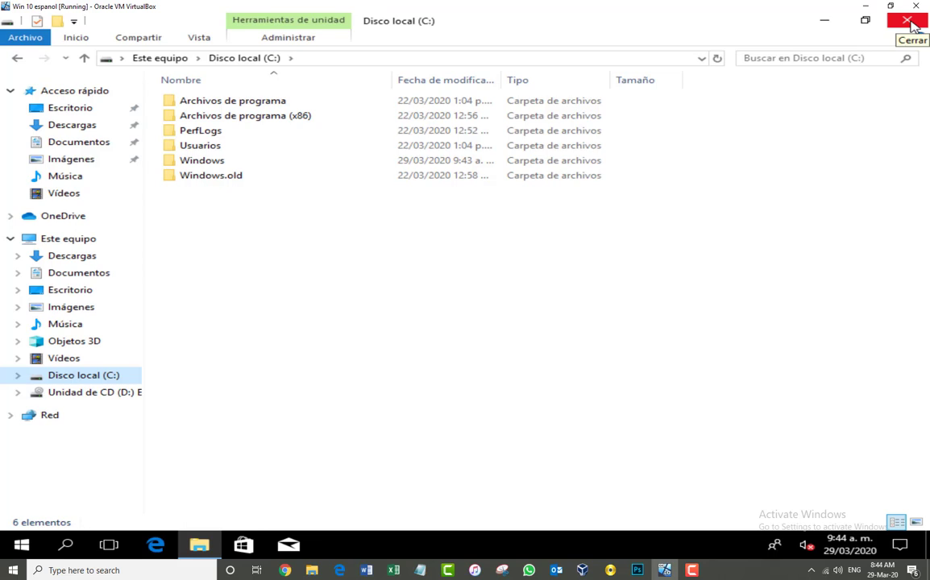
click(909, 23)
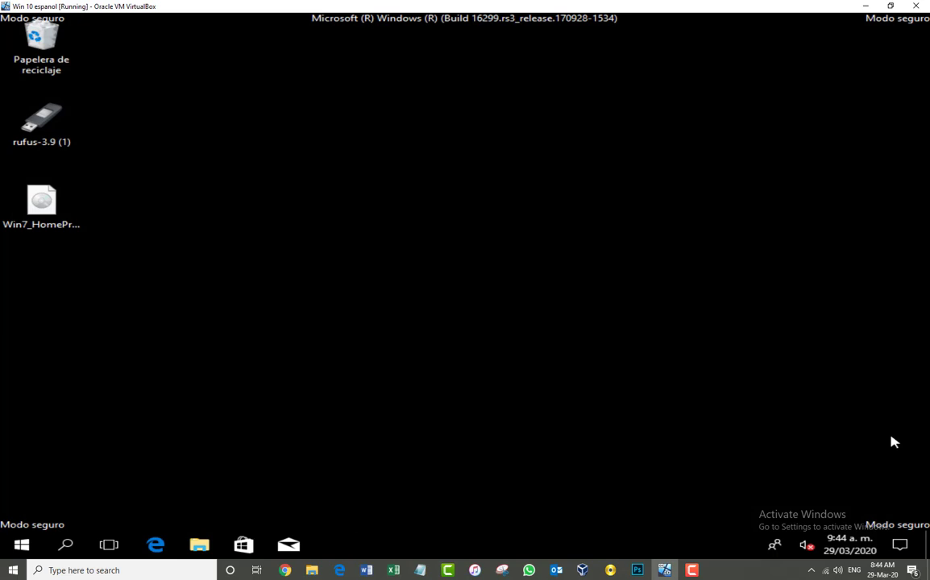
Search Windows for "restablecer", open the Restablecer este equipo settings and restart immediately into Inicio avanzado
click(67, 546)
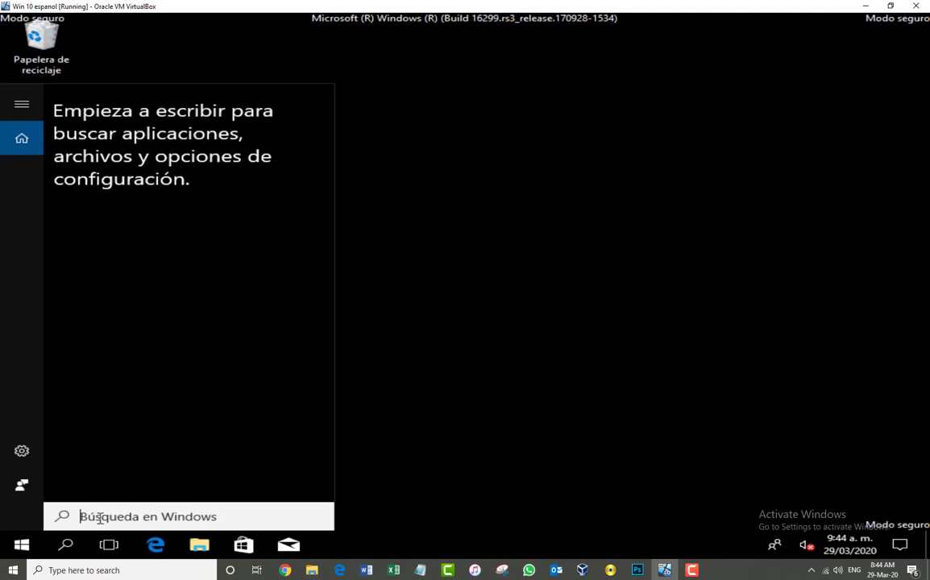
text(restablecer)
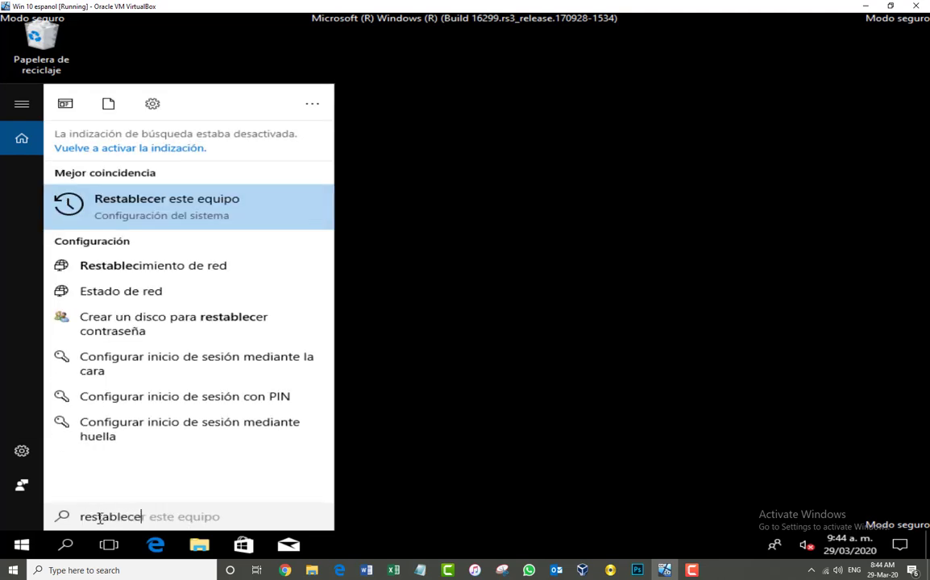
click(143, 228)
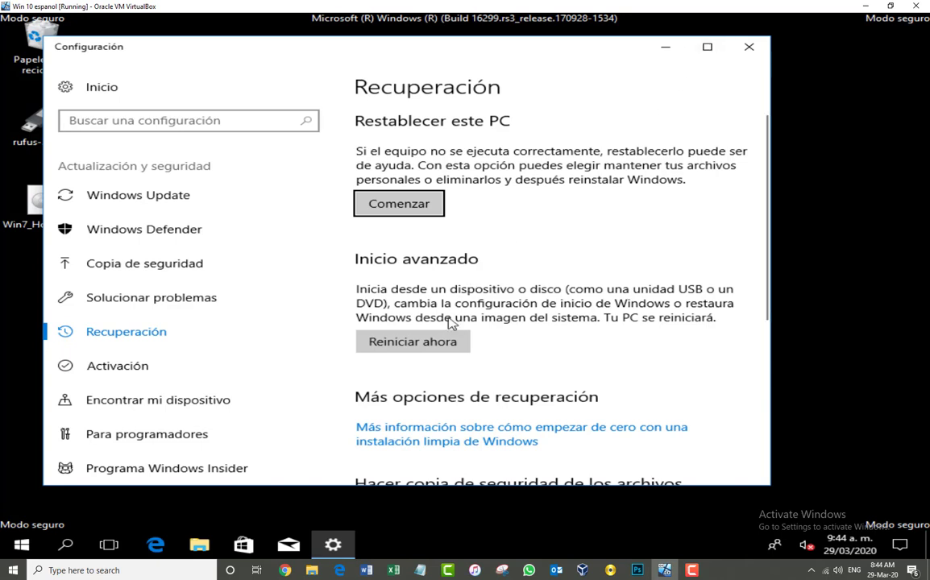
click(415, 342)
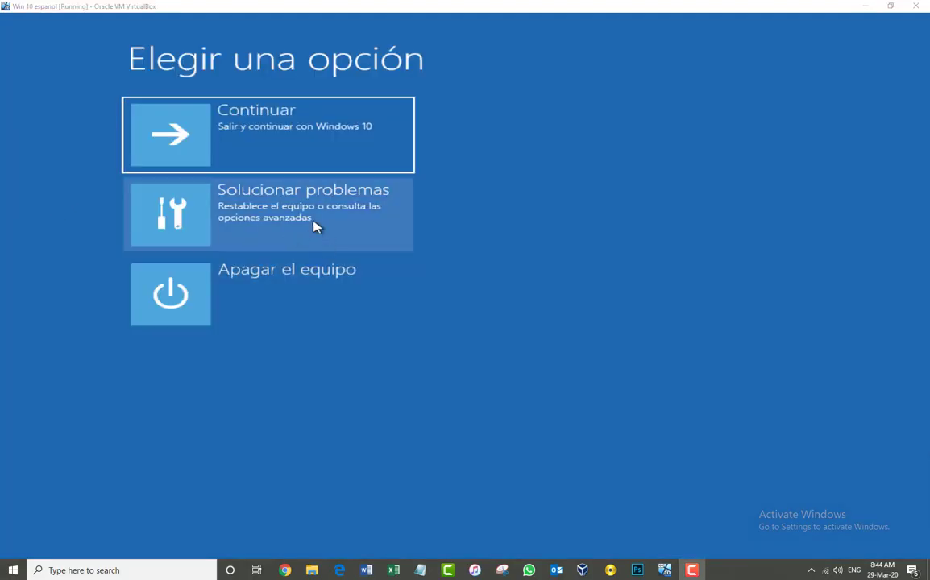
View the Opciones avanzadas under Solucionar problemas, including Volver a la versión anterior, and return to Solucionar problemas
click(296, 222)
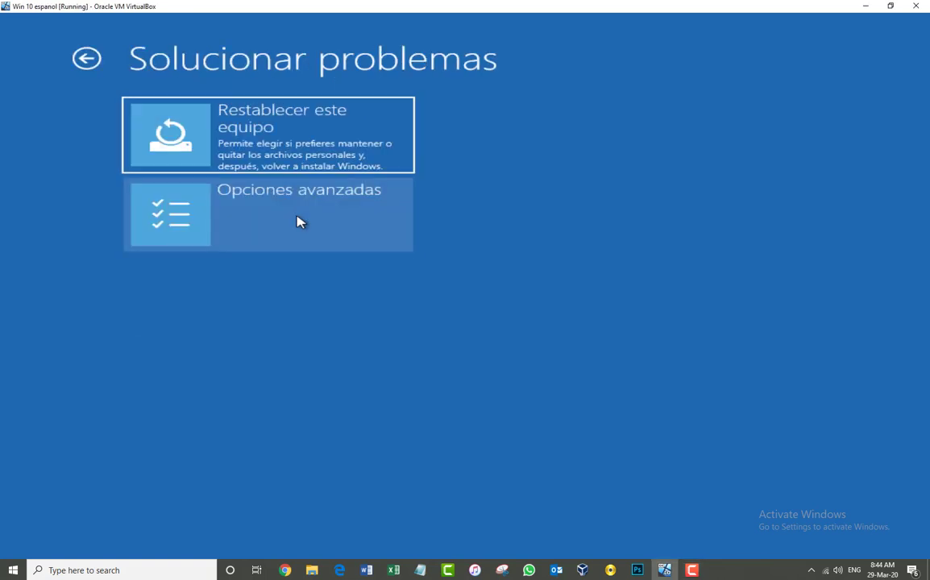
click(212, 220)
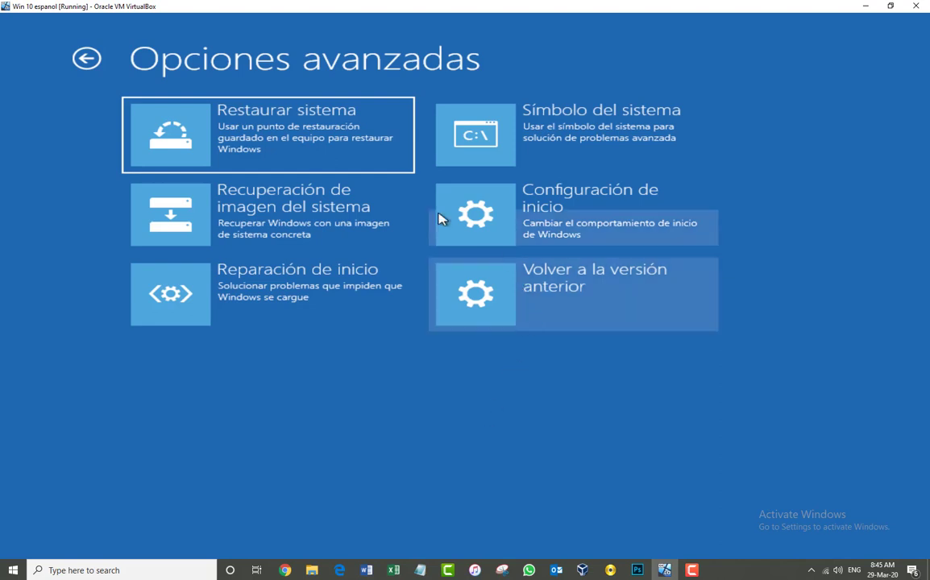
click(87, 59)
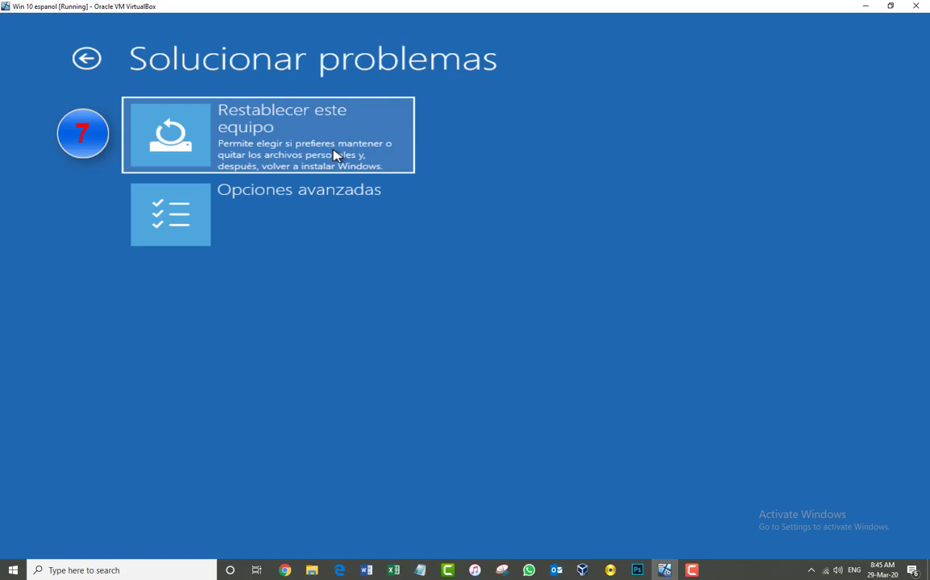
Start Restablecer este equipo with the Quitar todo option
click(334, 155)
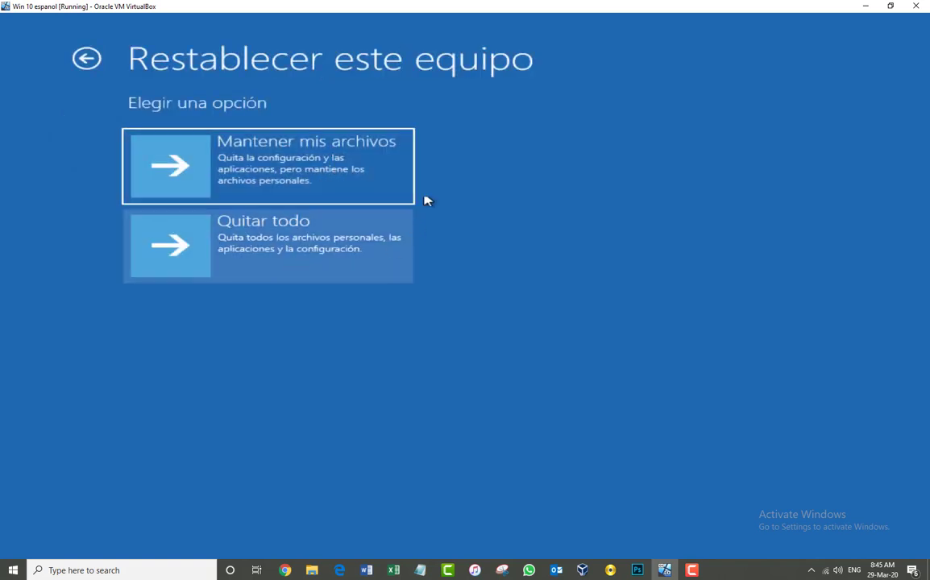
click(86, 58)
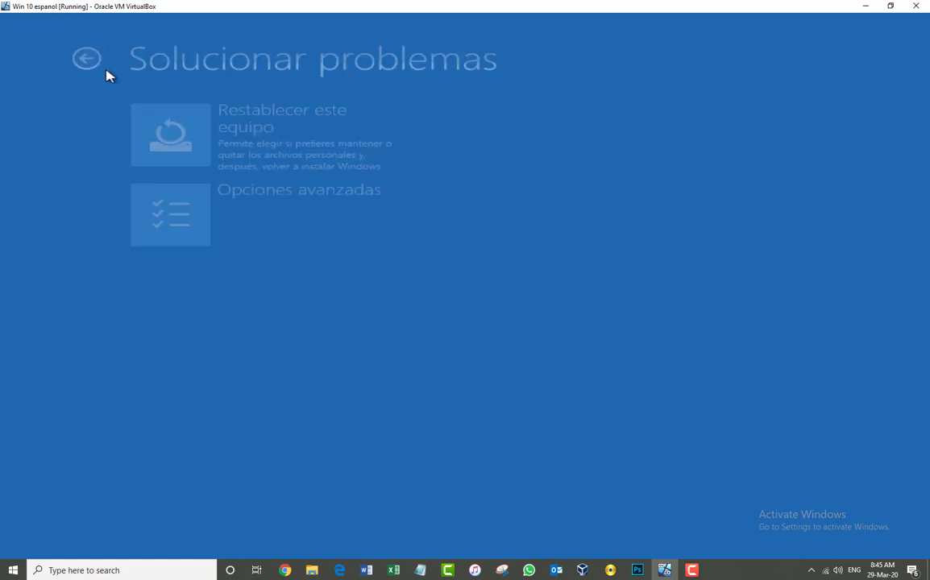
click(234, 133)
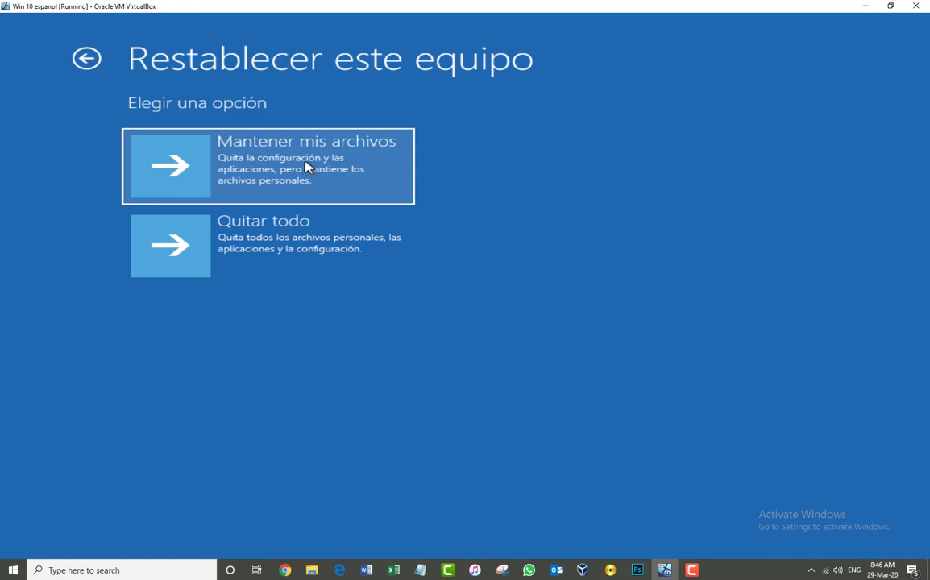
click(281, 250)
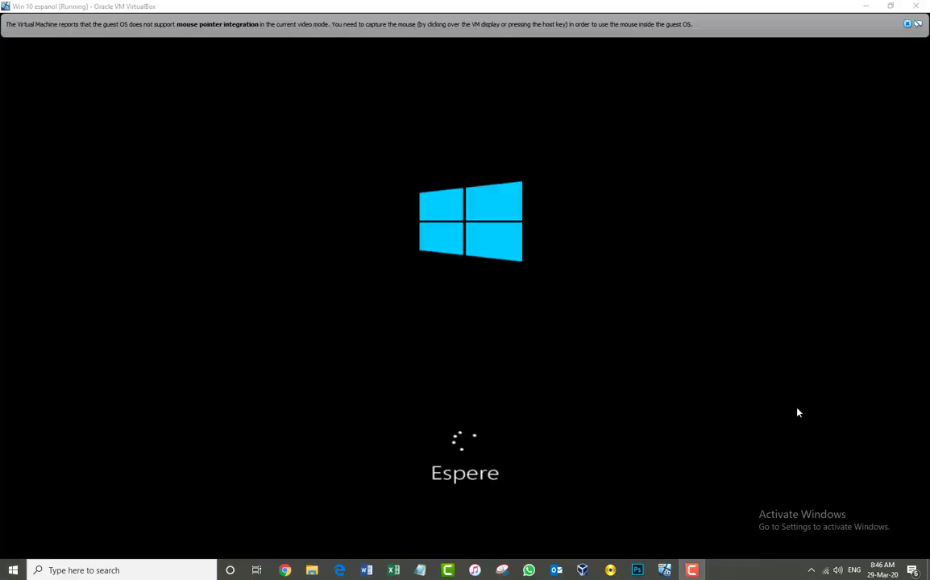